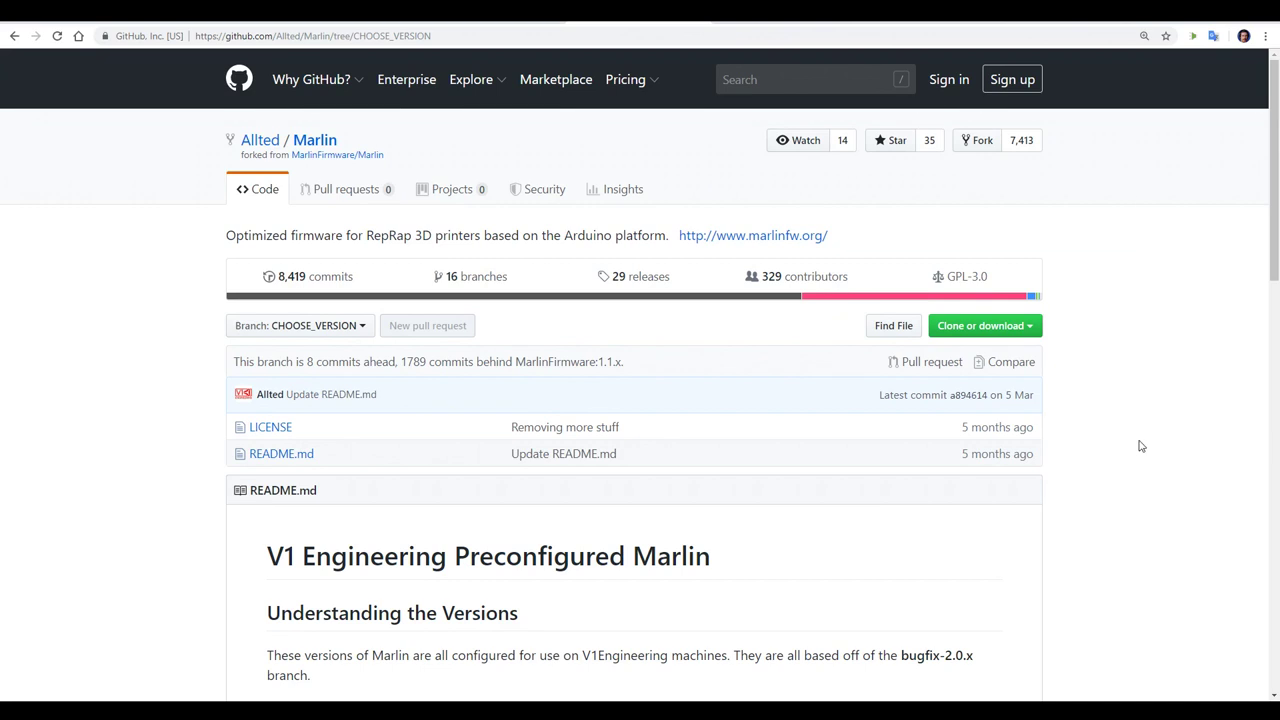
- Review the README's branch naming convention and version list, plus V1 Engineering's Ramps Stack wiring guide
{"action": "scroll", "coordinate": [1141, 446], "scroll_direction": "down", "scroll_amount": 6}
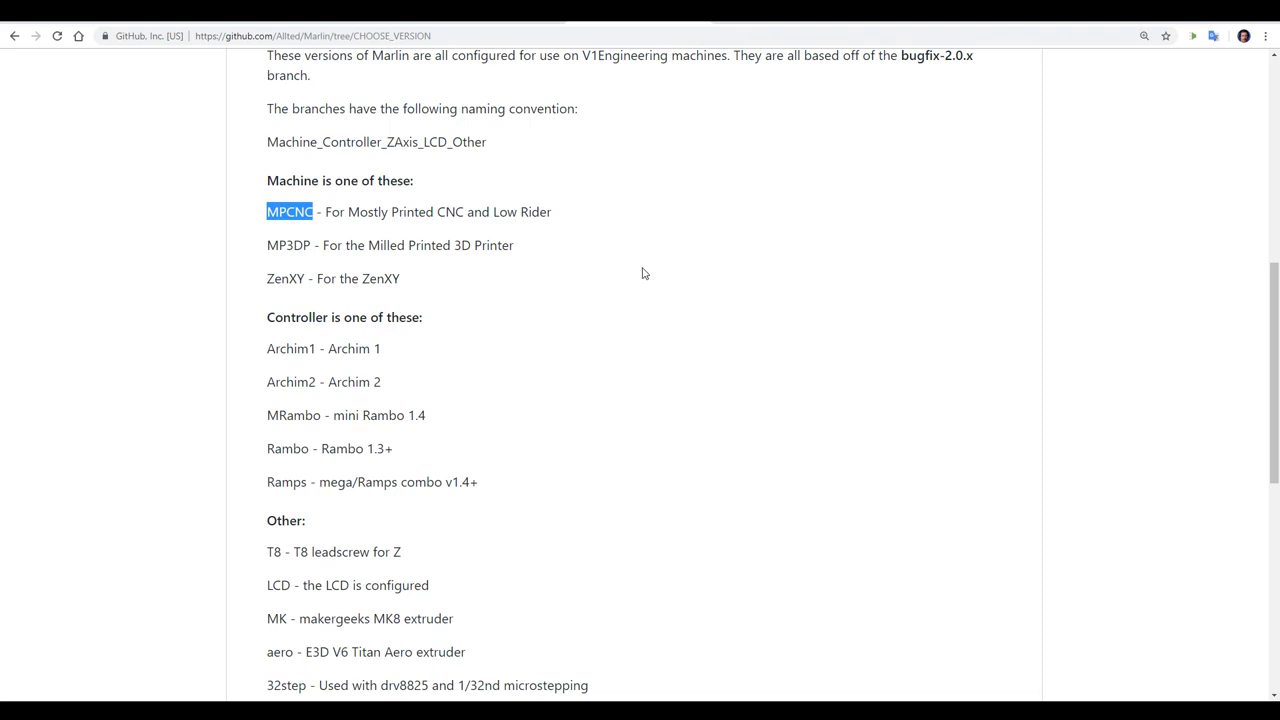
{"action": "left_click", "coordinate": [447, 473]}
{"action": "scroll", "coordinate": [517, 261], "scroll_direction": "down", "scroll_amount": 3}
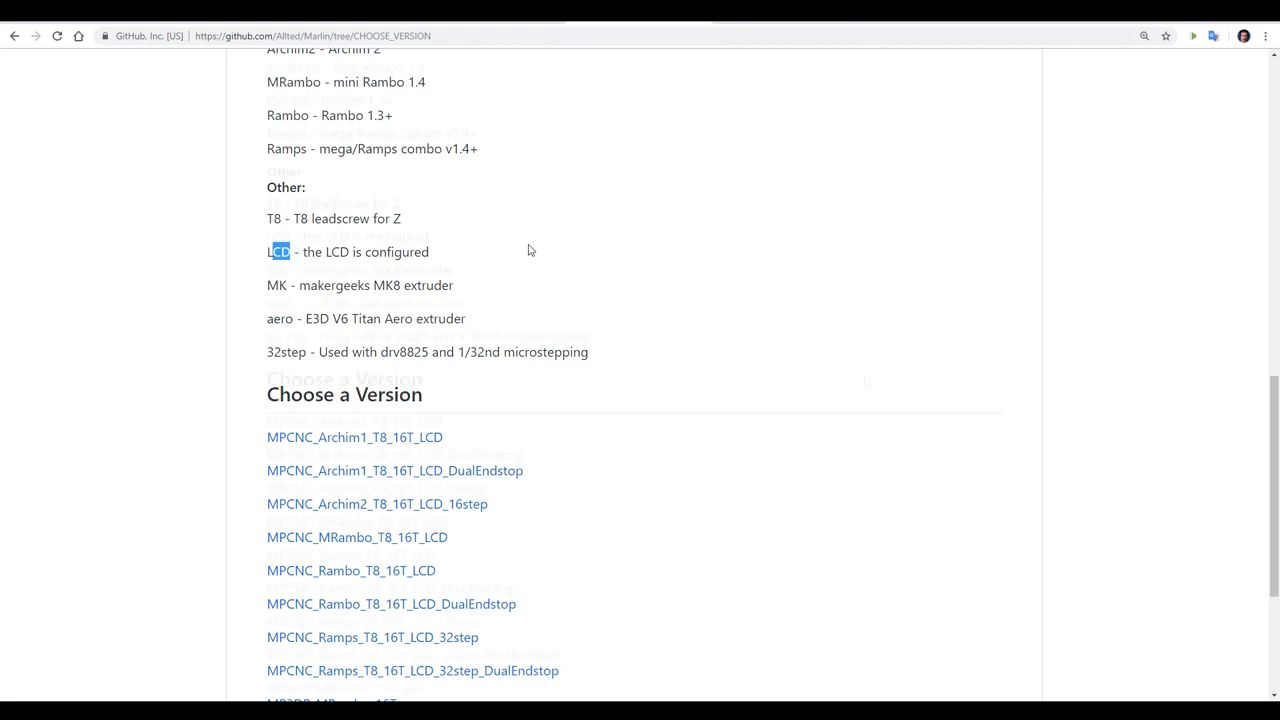
{"action": "scroll", "coordinate": [866, 382], "scroll_direction": "down", "scroll_amount": 3}
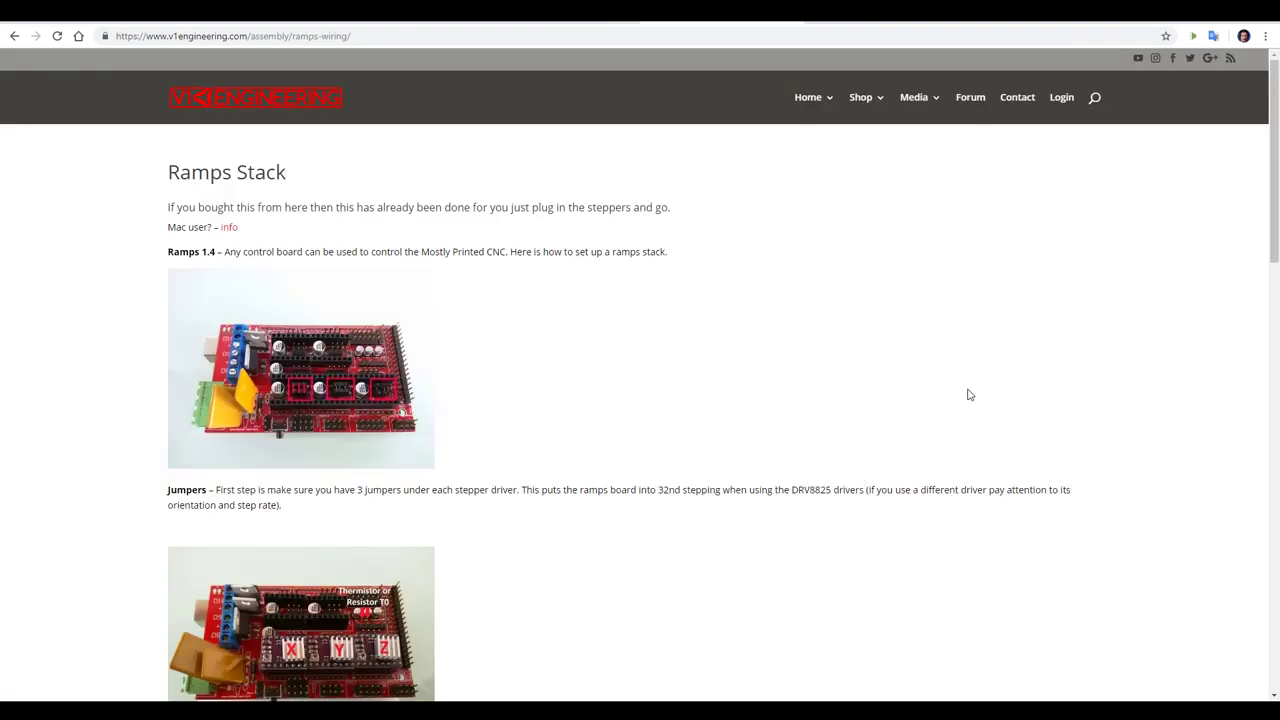
{"action": "scroll", "coordinate": [963, 371], "scroll_direction": "down", "scroll_amount": 5}
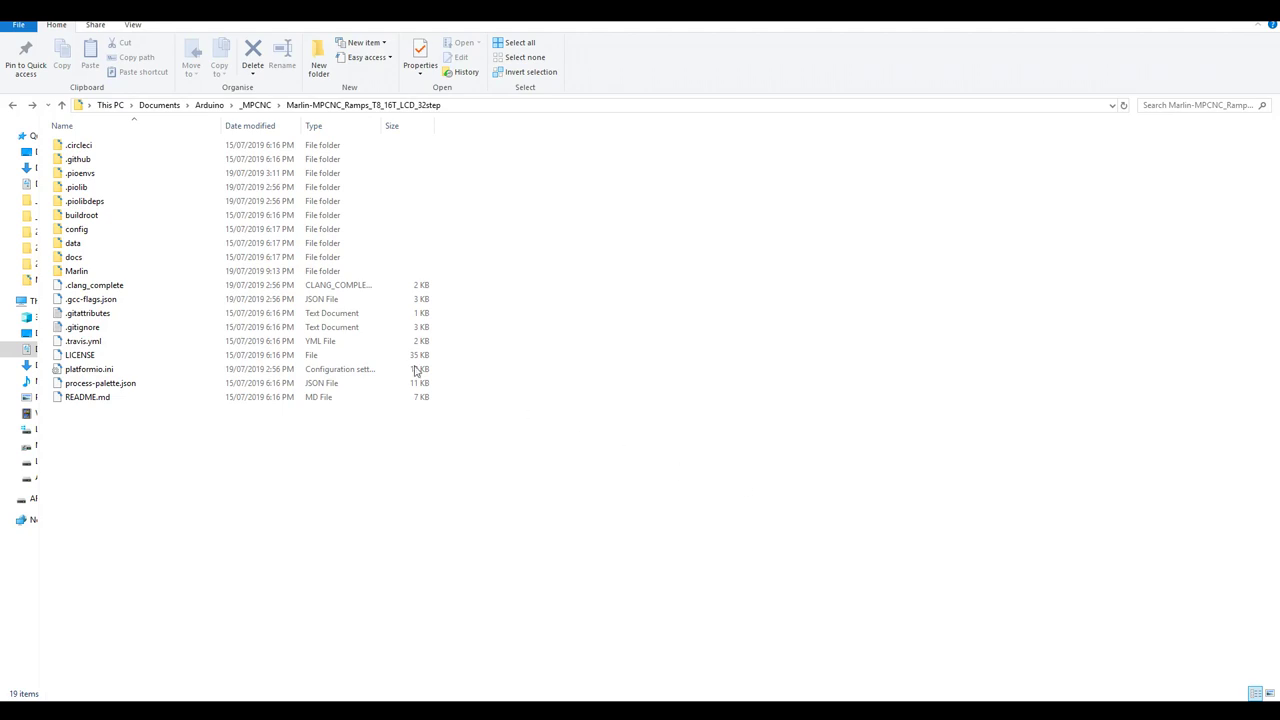
- Open the Marlin.ino sketch from the Marlin folder inside Marlin-MPCNC_Ramps_T8_16T_LCD_32step in the Arduino IDE
{"action": "double_click", "coordinate": [113, 272]}
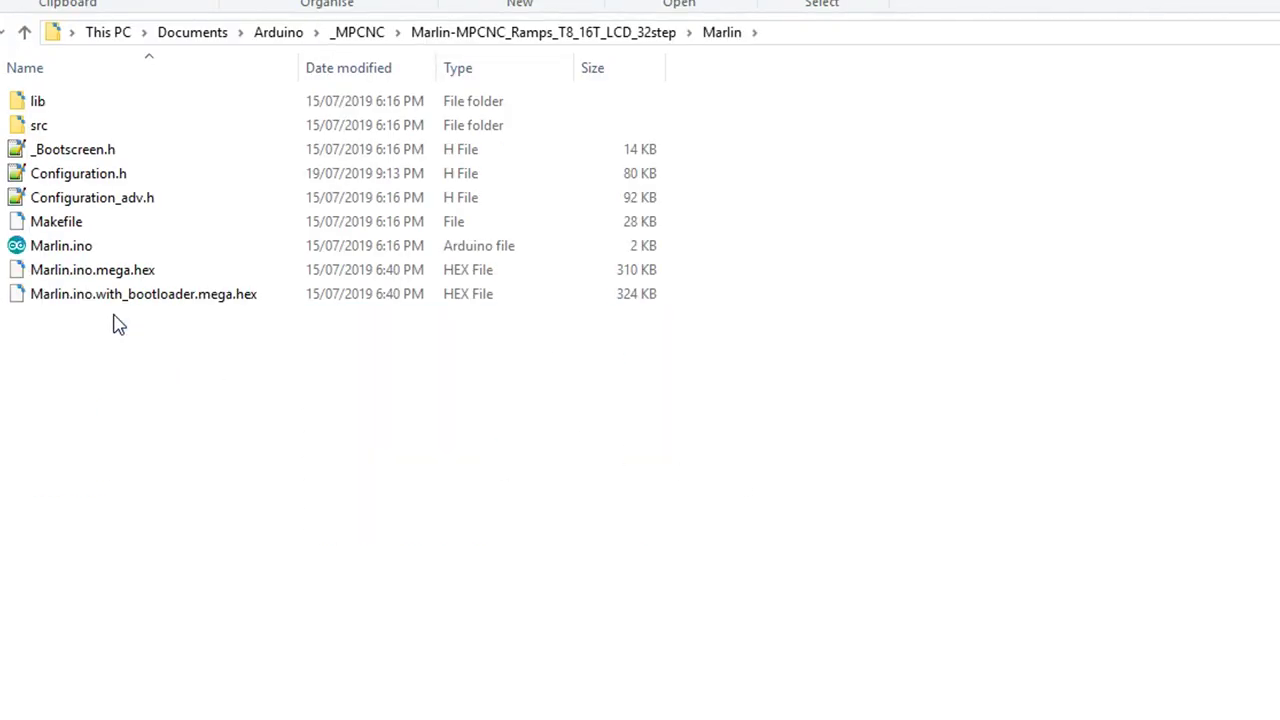
{"action": "double_click", "coordinate": [114, 251]}
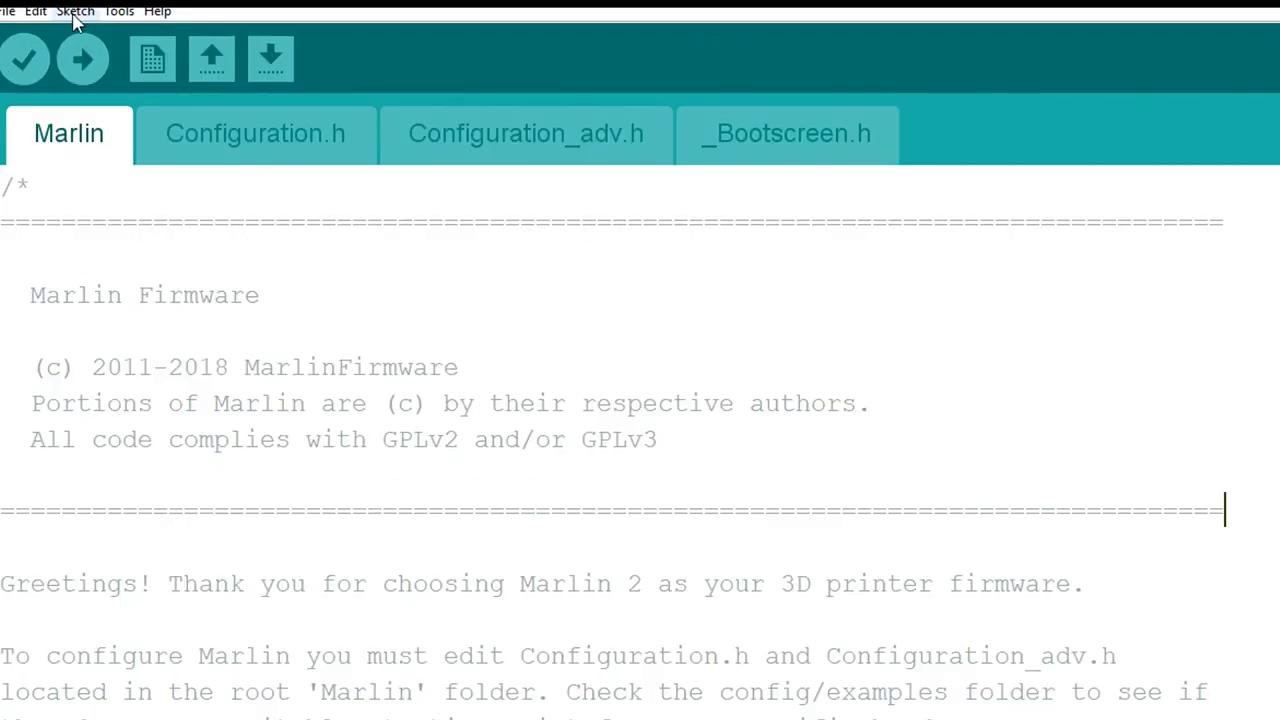
- Search the Arduino library manager for u8glib and install the U8g2 library, version 2.26.14
{"action": "left_click", "coordinate": [50, 22]}
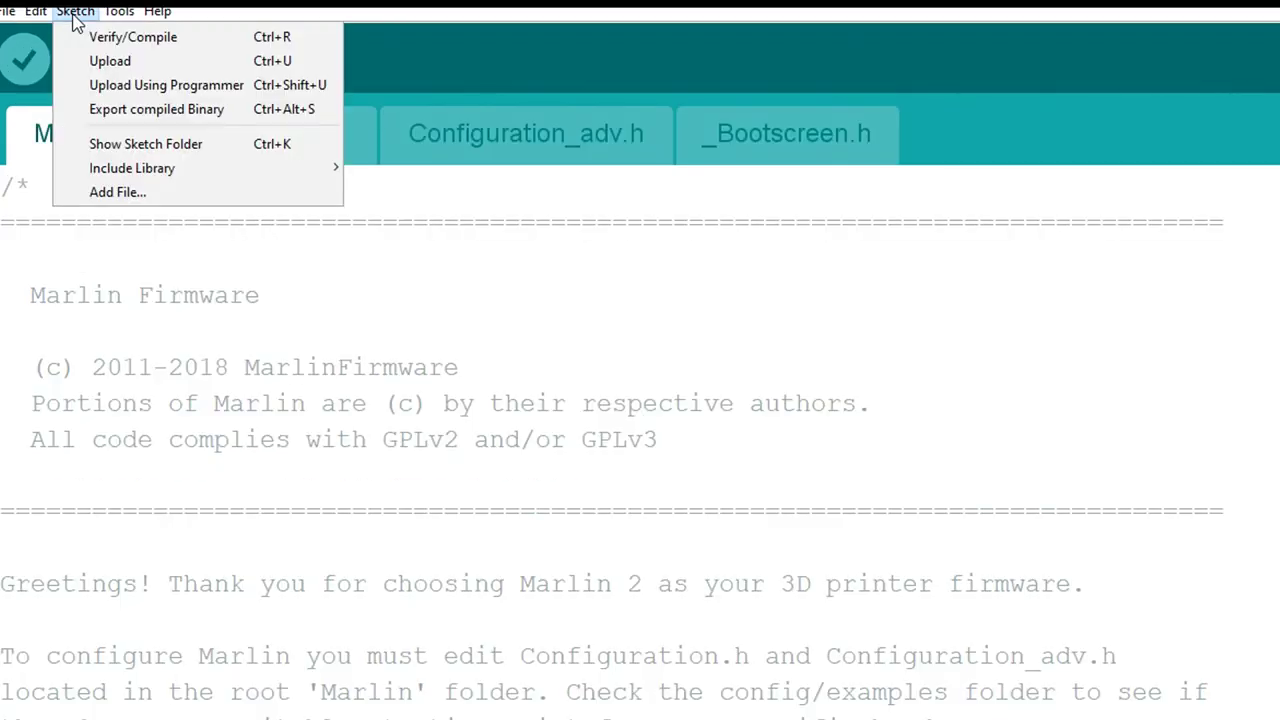
{"action": "mouse_move", "coordinate": [140, 170]}
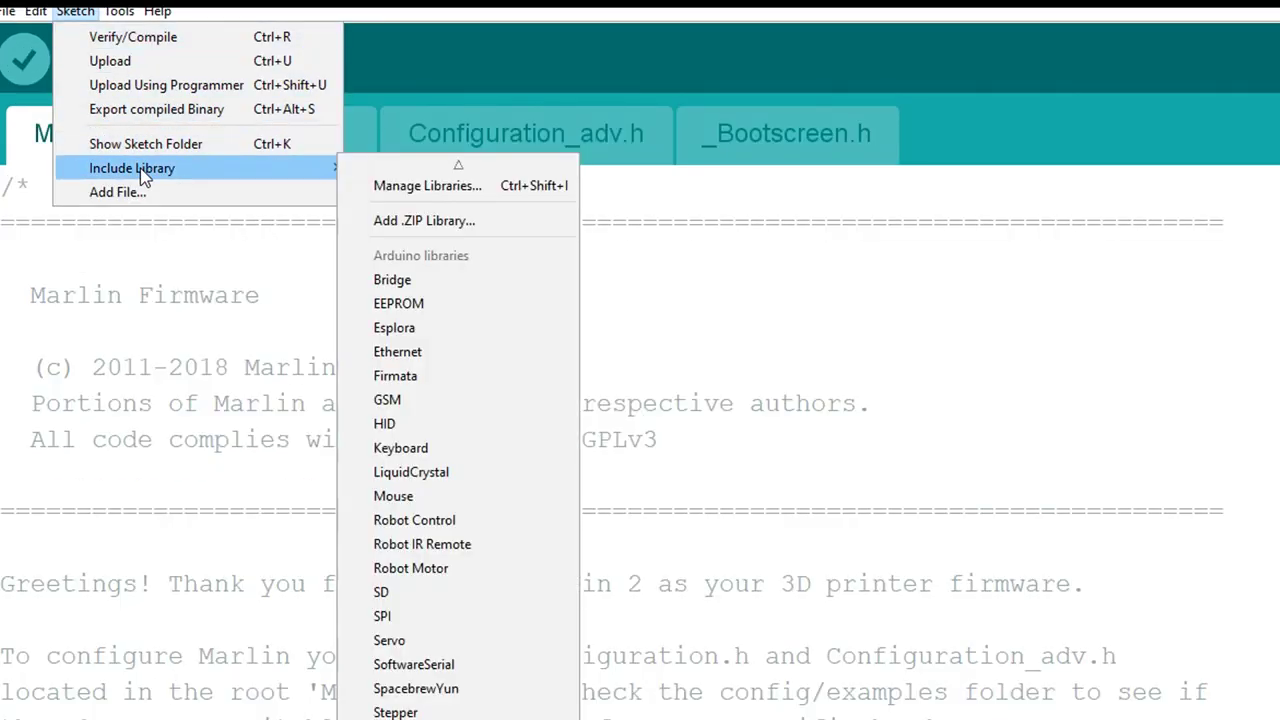
{"action": "left_click", "coordinate": [403, 187]}
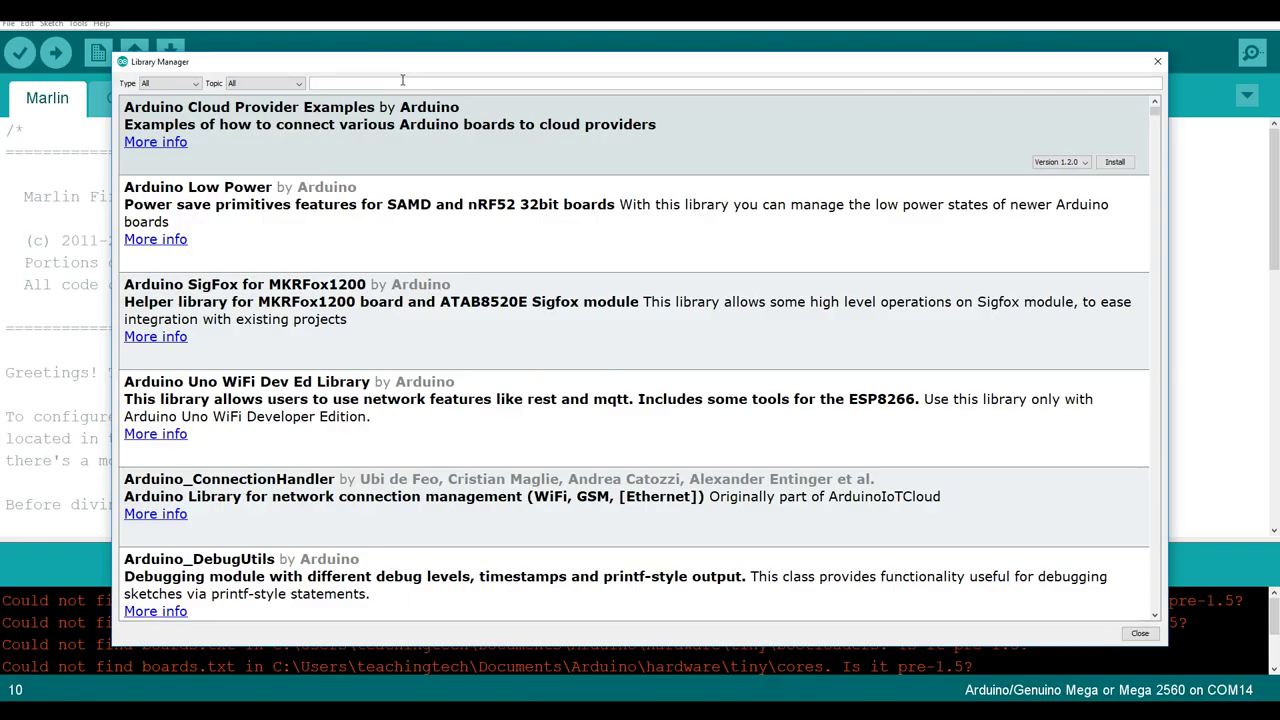
{"action": "type", "text": "u8glib"}
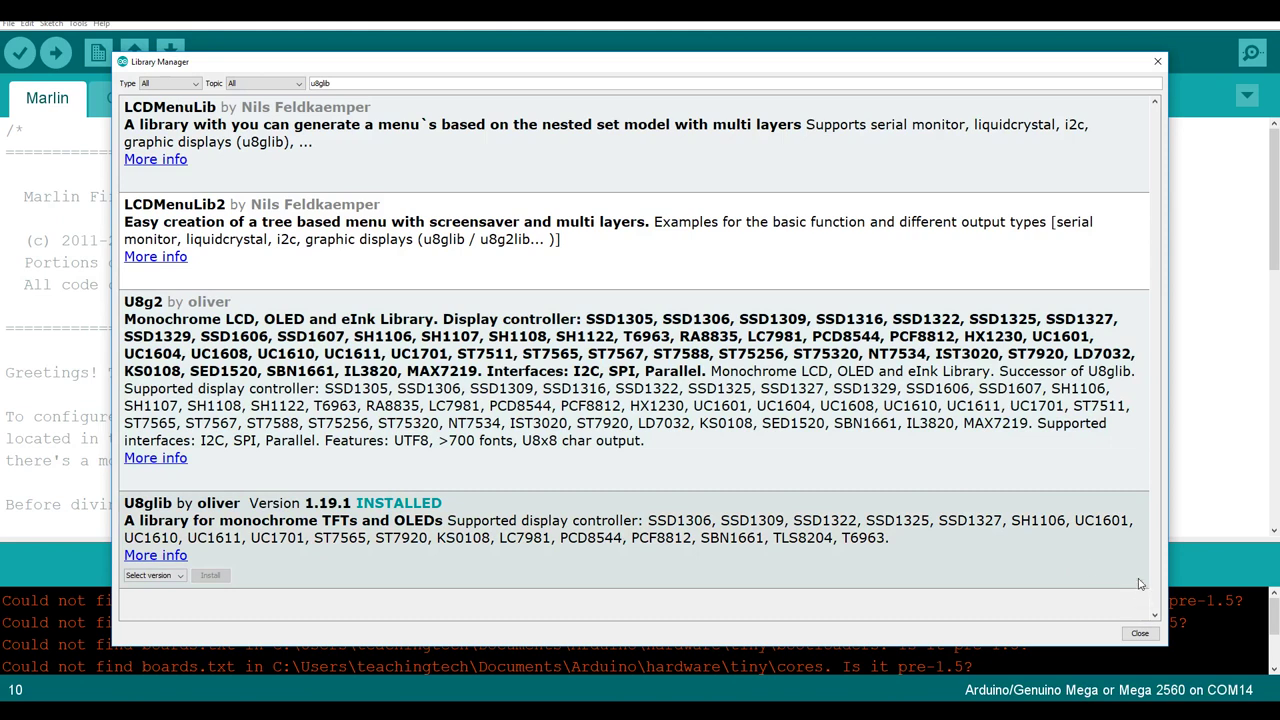
{"action": "mouse_move", "coordinate": [1125, 485]}
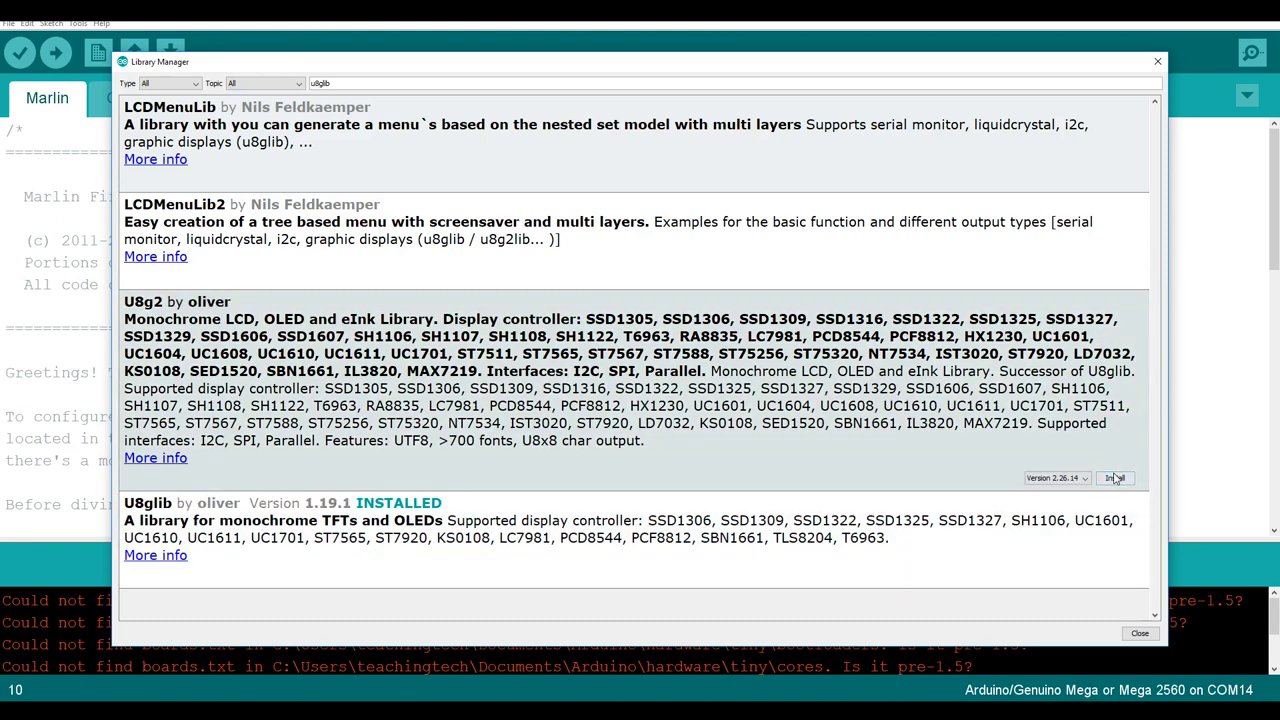
{"action": "left_click", "coordinate": [1115, 478]}
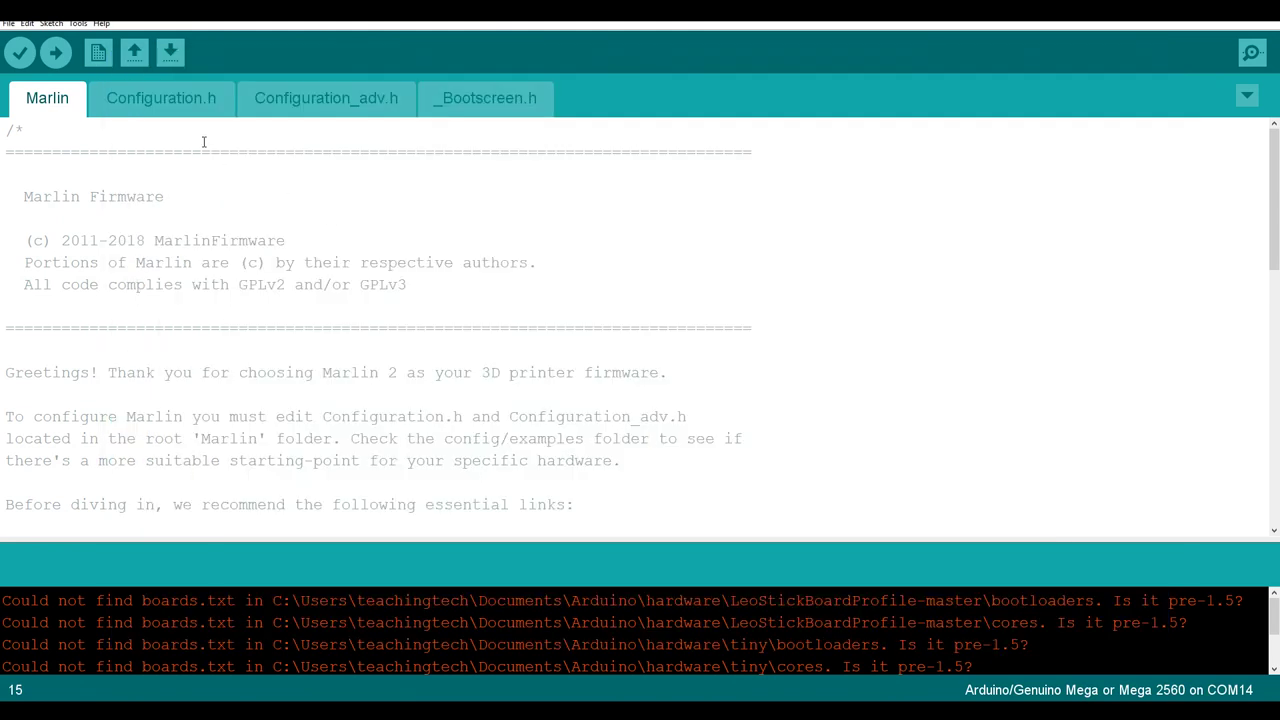
- Set the serial port to COM1 and the board to Arduino/Genuino Mega or Mega 2560
{"action": "left_click", "coordinate": [77, 22]}
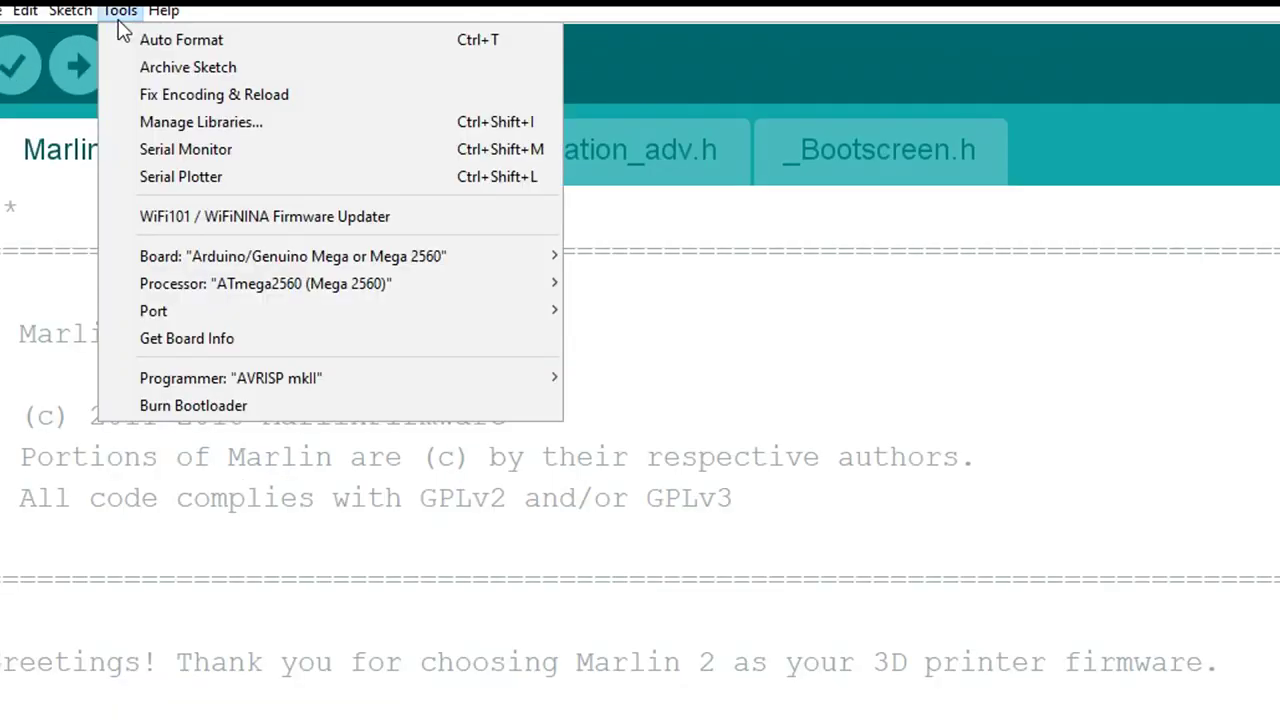
{"action": "mouse_move", "coordinate": [449, 318]}
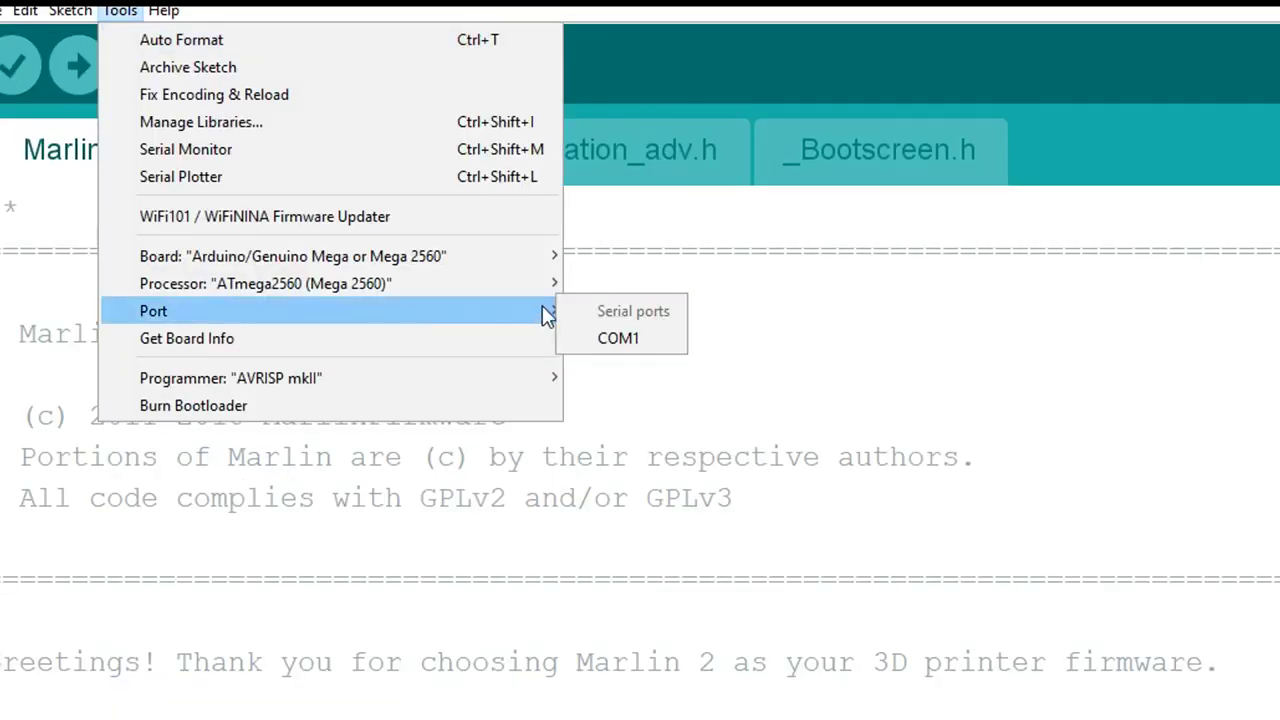
{"action": "left_click", "coordinate": [612, 338]}
{"action": "left_click", "coordinate": [120, 10]}
{"action": "mouse_move", "coordinate": [270, 256]}
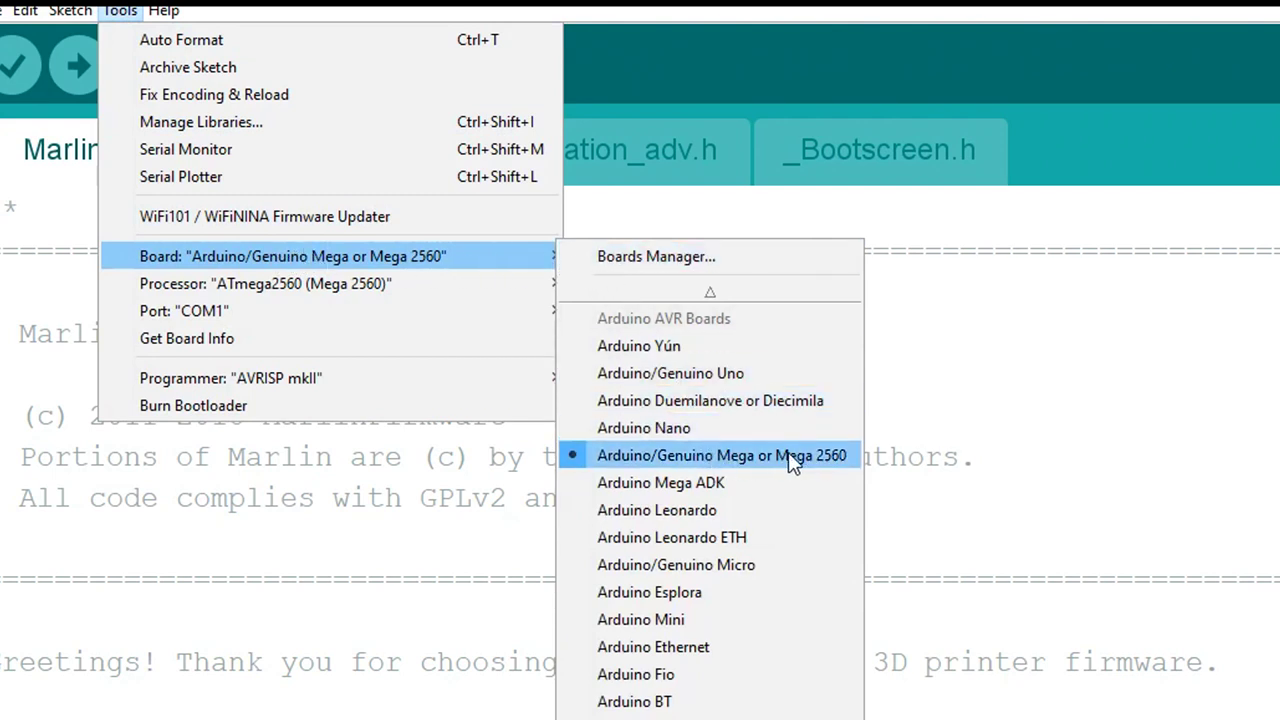
{"action": "left_click", "coordinate": [1079, 417]}
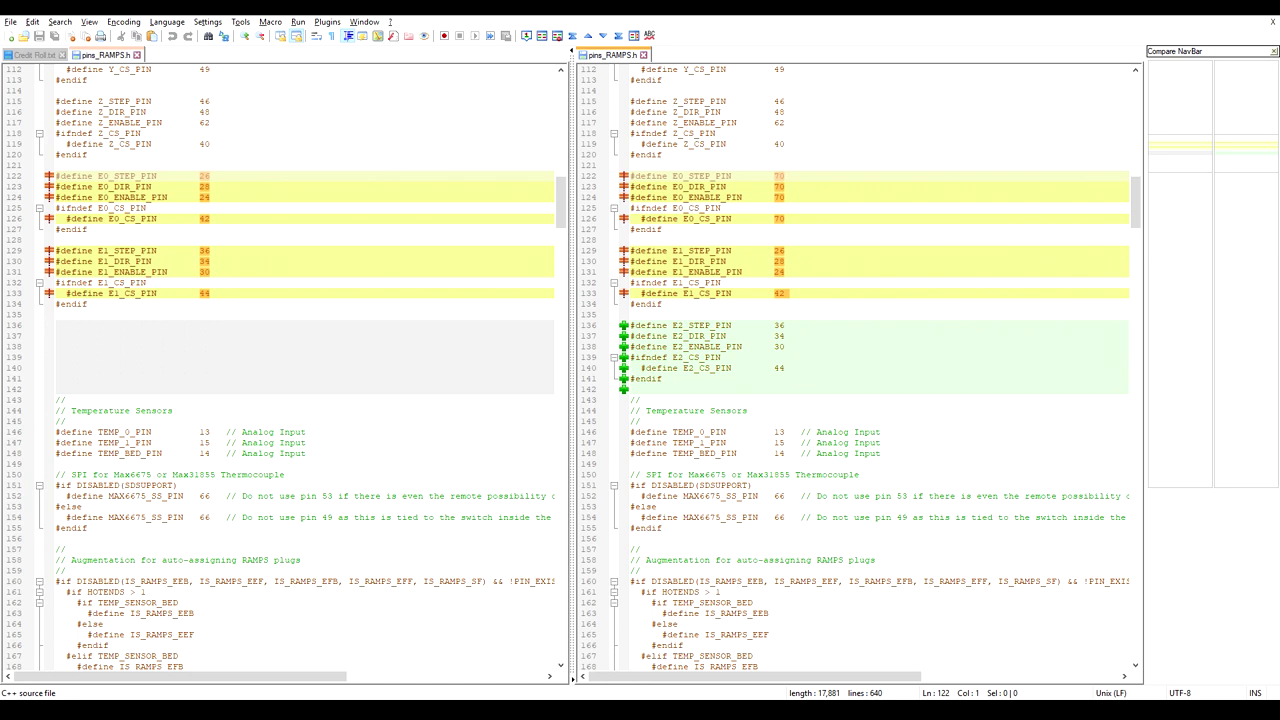
- Switch to the V1 Engineering dual-endstops page in the browser and highlight the start of the sentence about moving the E0 pin assignments
{"action": "key", "text": "alt+Tab"}
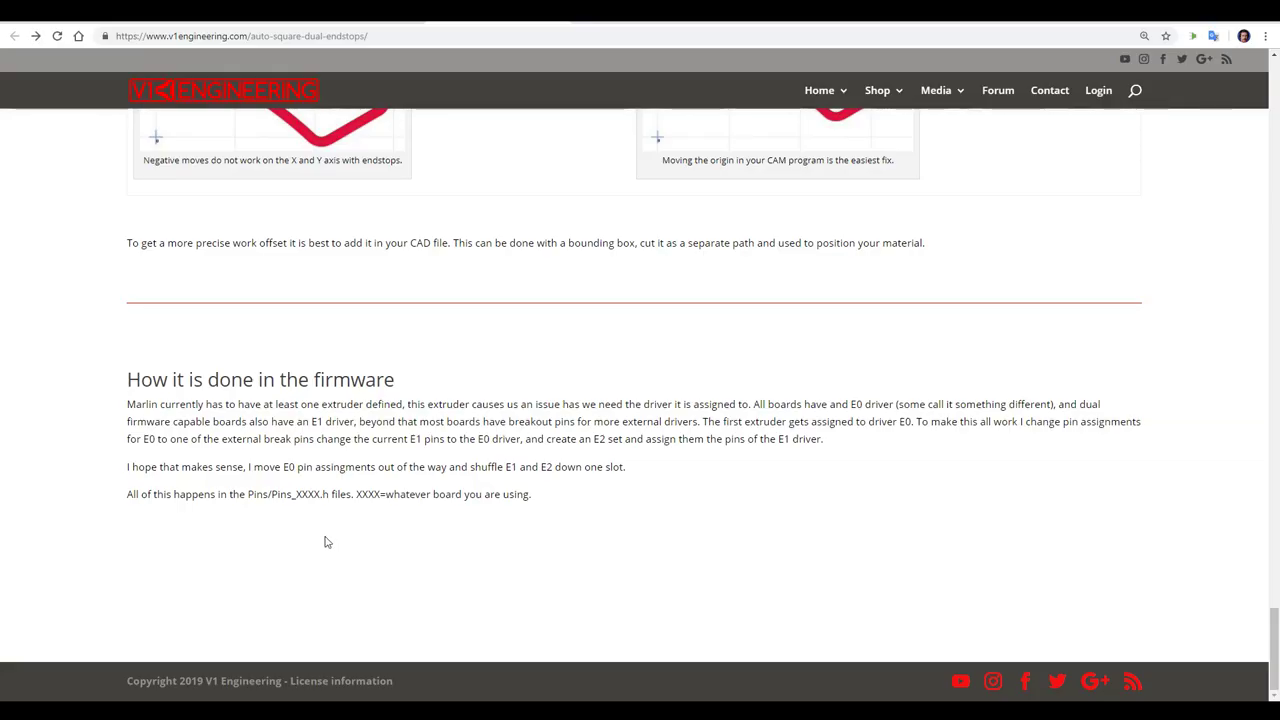
{"action": "left_click_drag", "start_coordinate": [246, 467], "coordinate": [305, 468]}
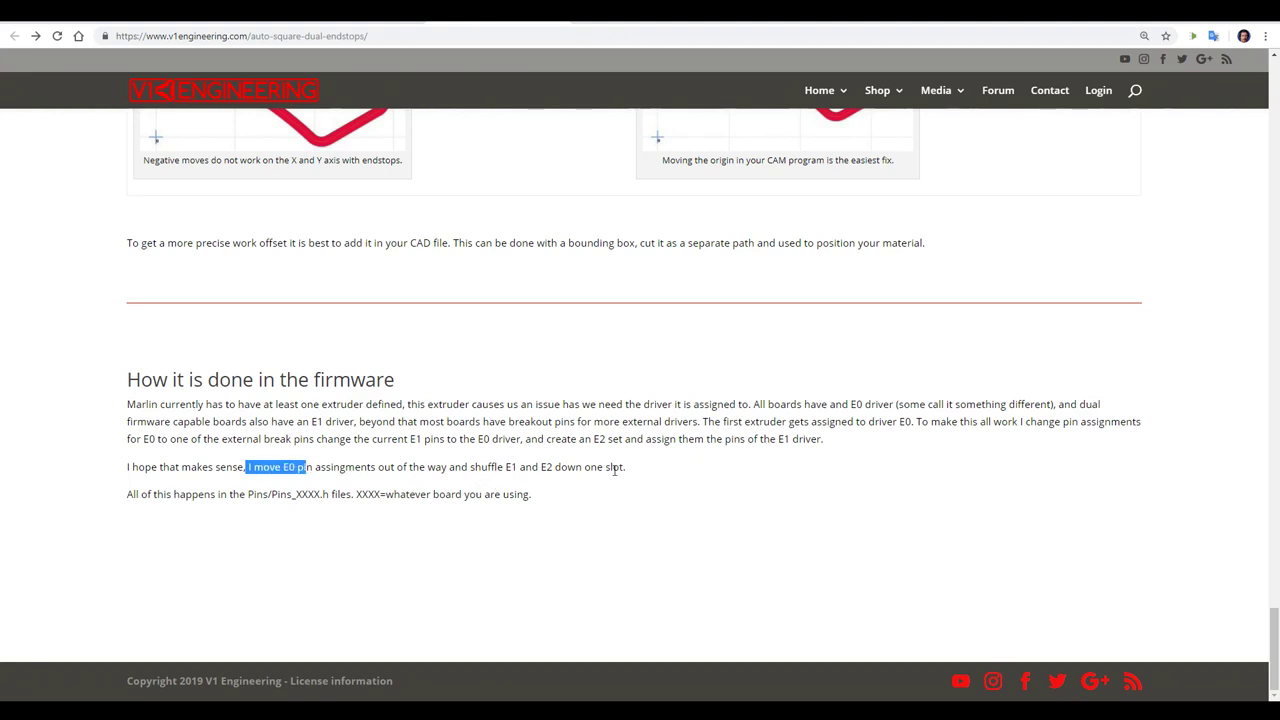
- Switch to pins_BIGTREE_SKR_V1.3.h in Atom, select the E0_STEP_PIN value and look it up on the SKR V1.3 pinout diagram in the browser
{"action": "key", "text": "alt+Tab"}
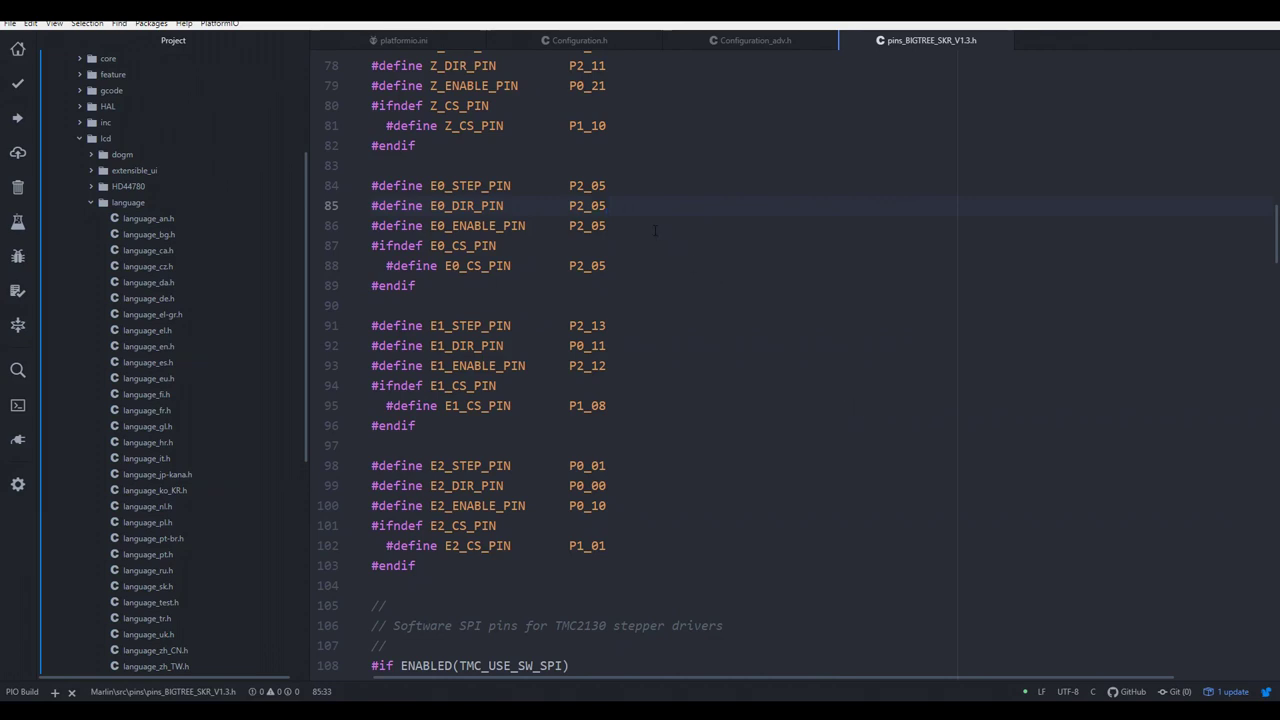
{"action": "key", "text": "Up"}
{"action": "key", "text": "ctrl+d"}
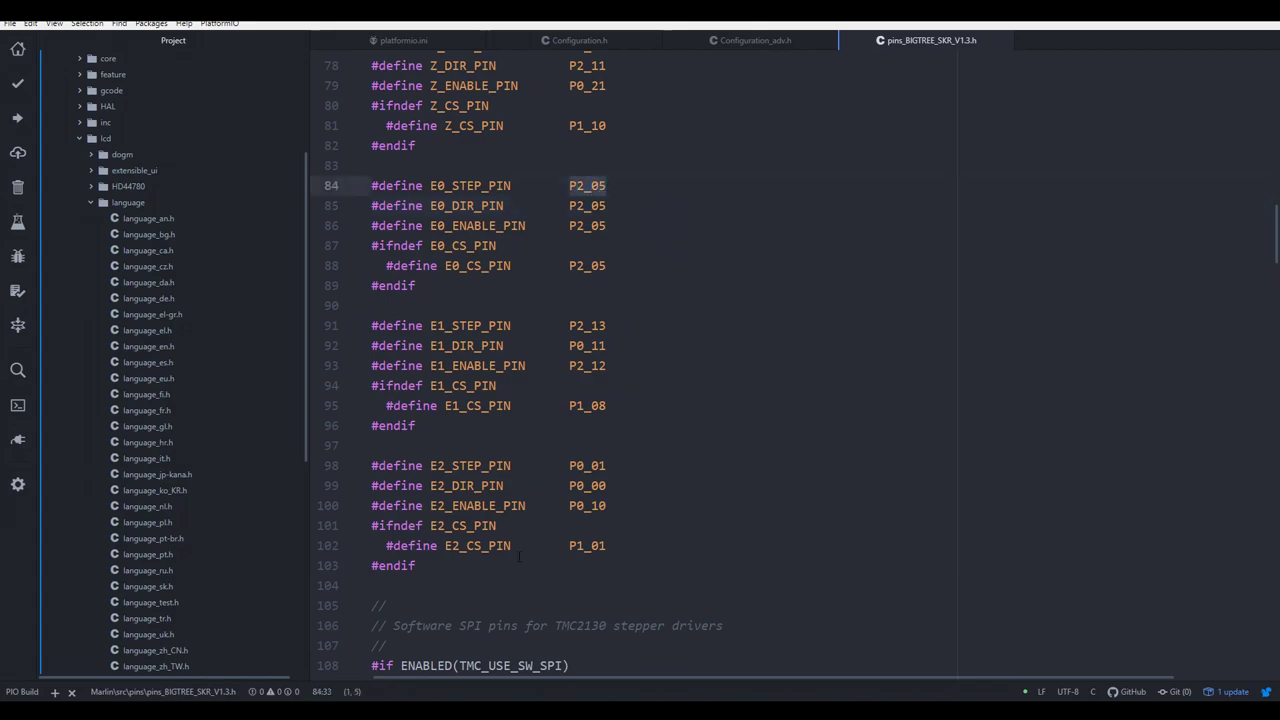
{"action": "key", "text": "alt+Tab"}
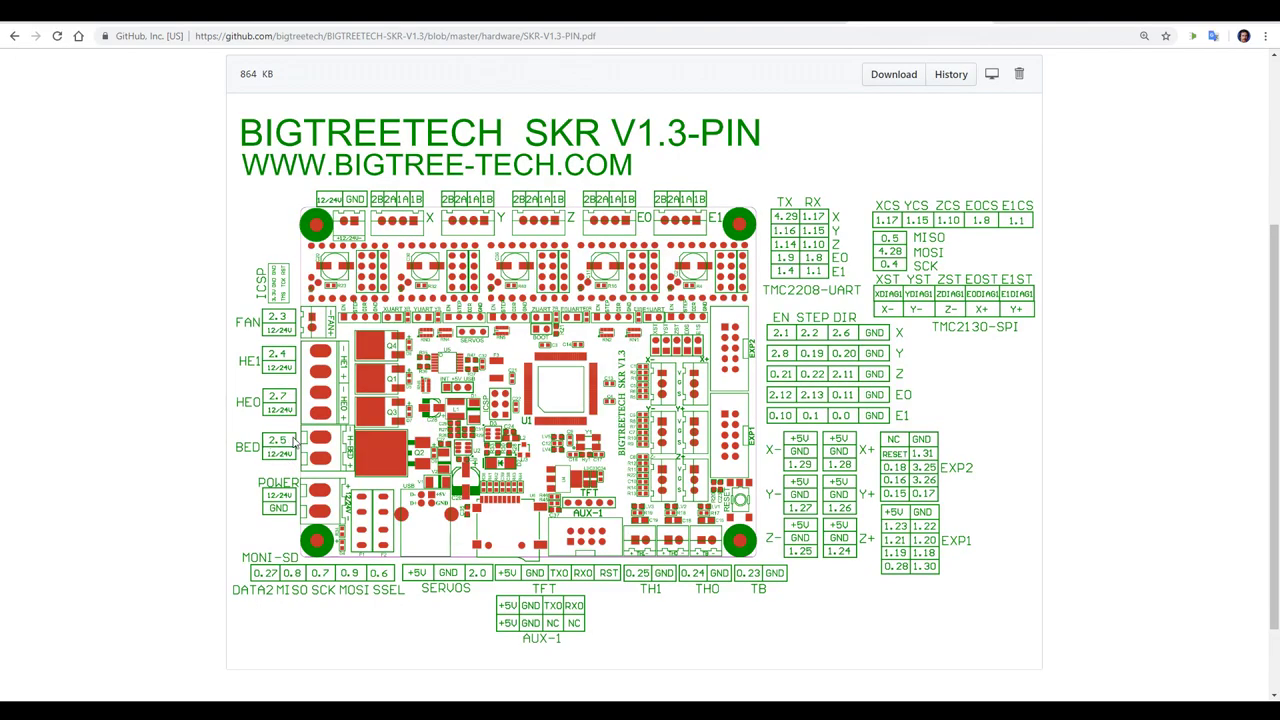
- Switch back to Atom and comment out the REVERSE_ENCODER_DIRECTION define in Configuration.h
{"action": "key", "text": "alt+Tab"}
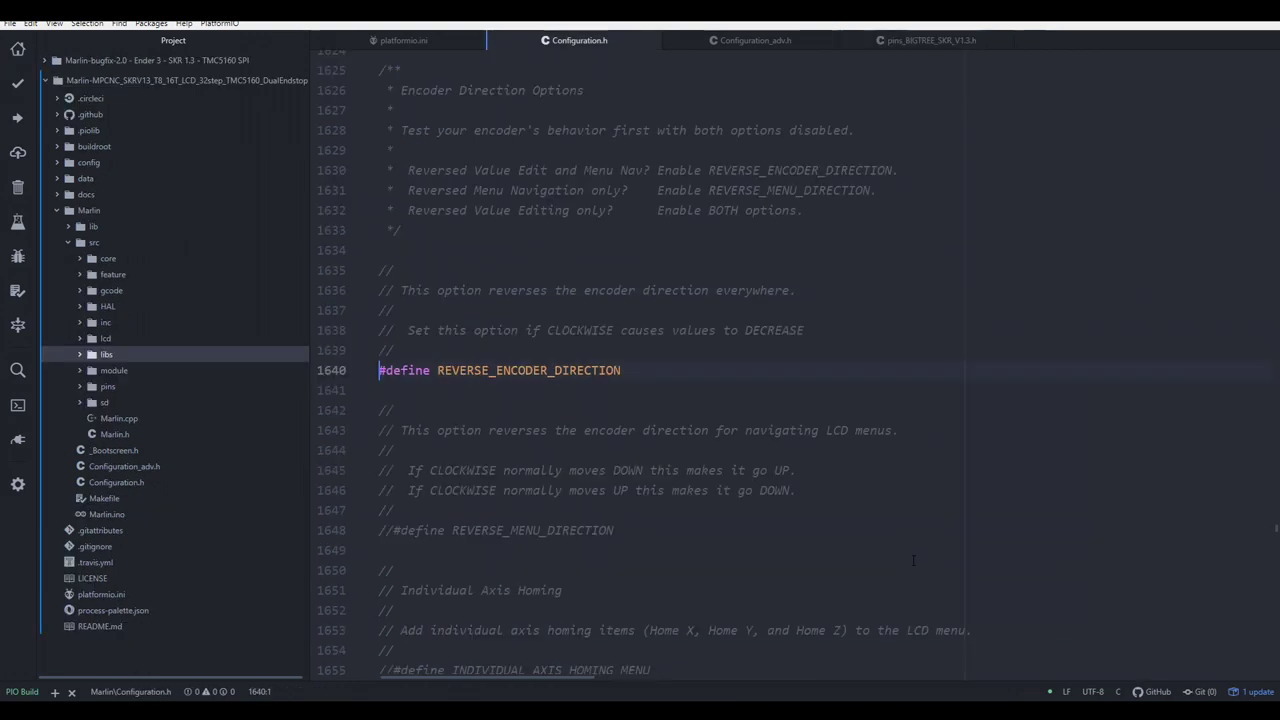
{"action": "type", "text": "//"}
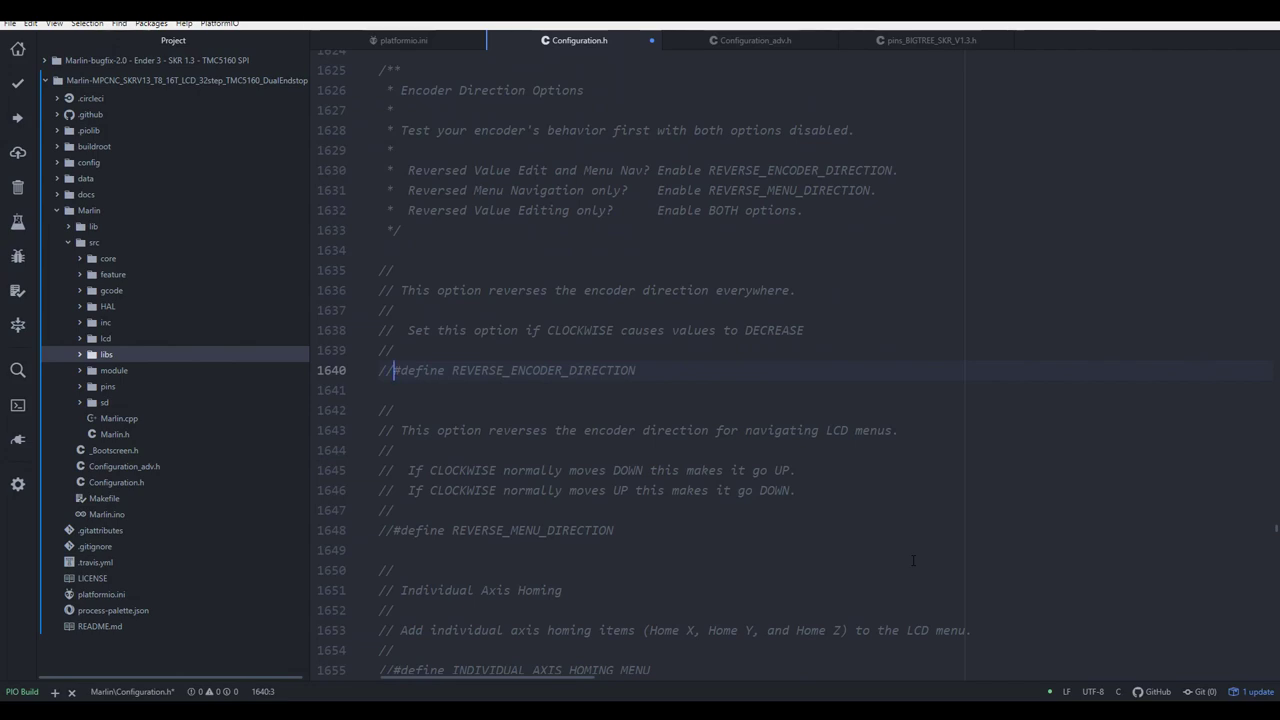
- Uncomment the INDIVIDUAL_AXIS_HOMING_MENU define in Configuration.h to add separate axis homing items to the LCD menu
{"action": "scroll", "coordinate": [913, 560], "scroll_direction": "down", "scroll_amount": 2}
{"action": "scroll", "coordinate": [913, 560], "scroll_direction": "down", "scroll_amount": 1}
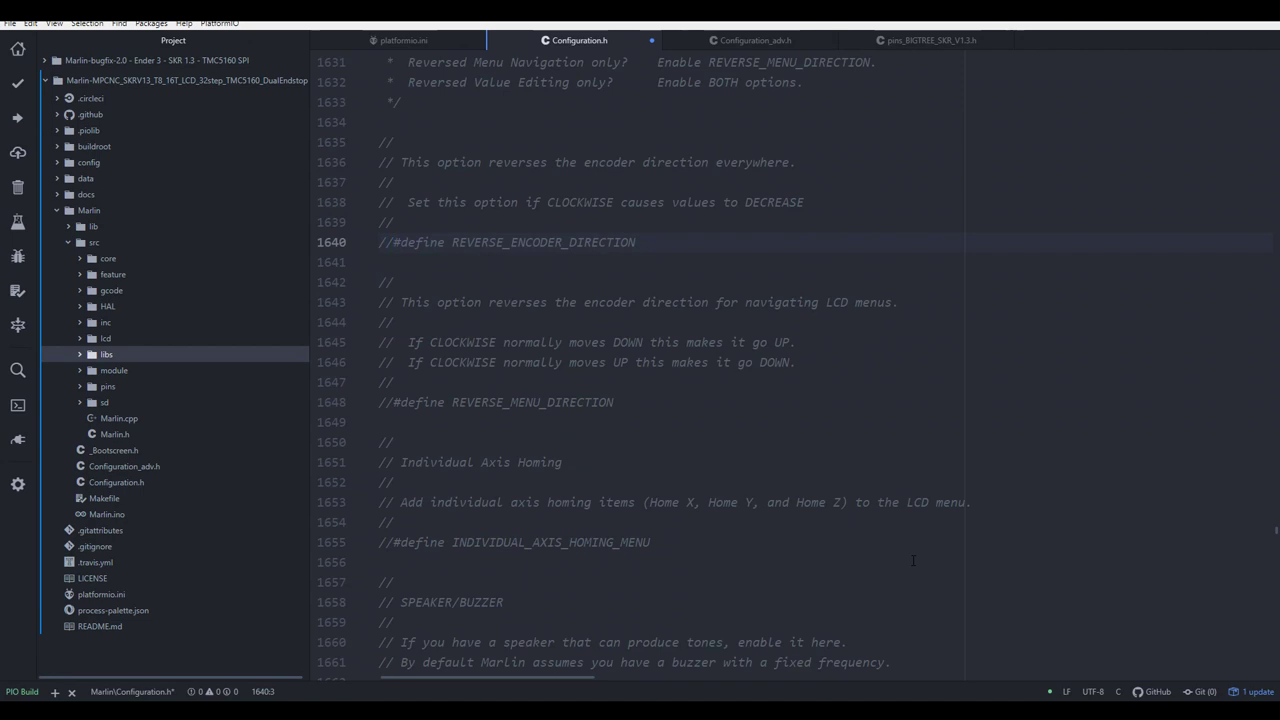
{"action": "left_click", "coordinate": [394, 542]}
{"action": "key", "text": "BackSpace"}
{"action": "key", "text": "BackSpace"}
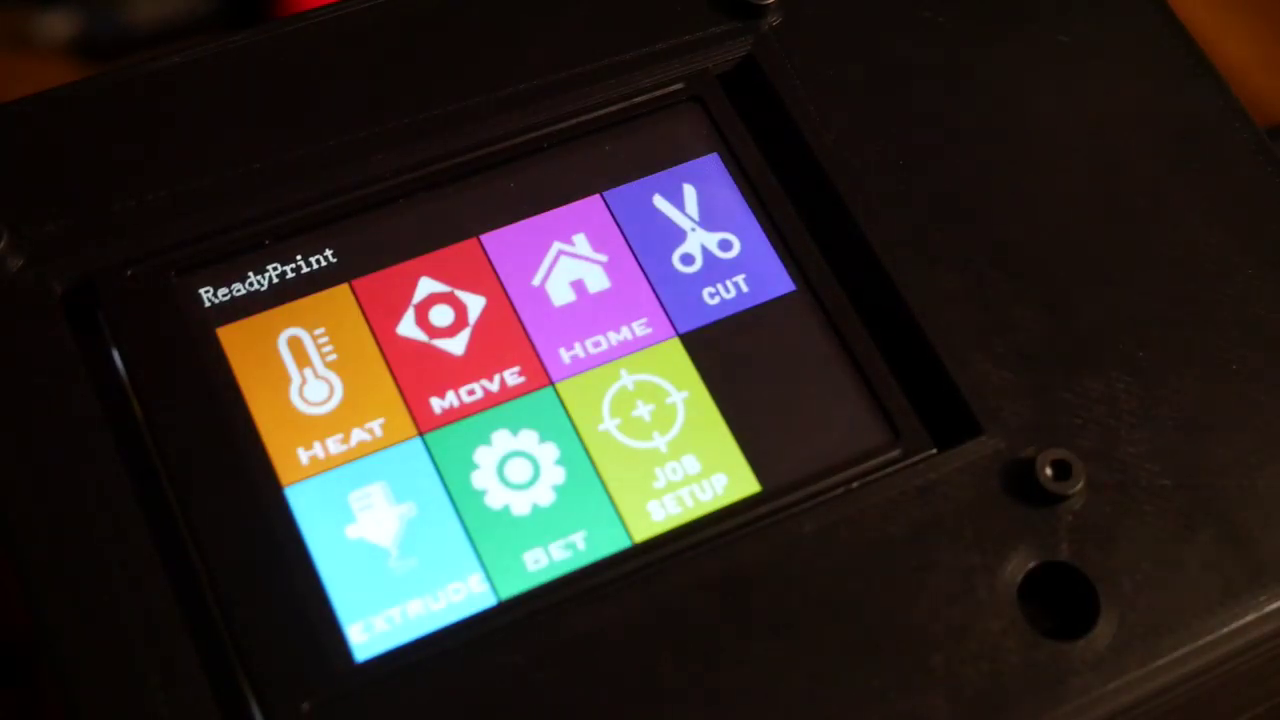
{"action": "left_click", "coordinate": [440, 329]}
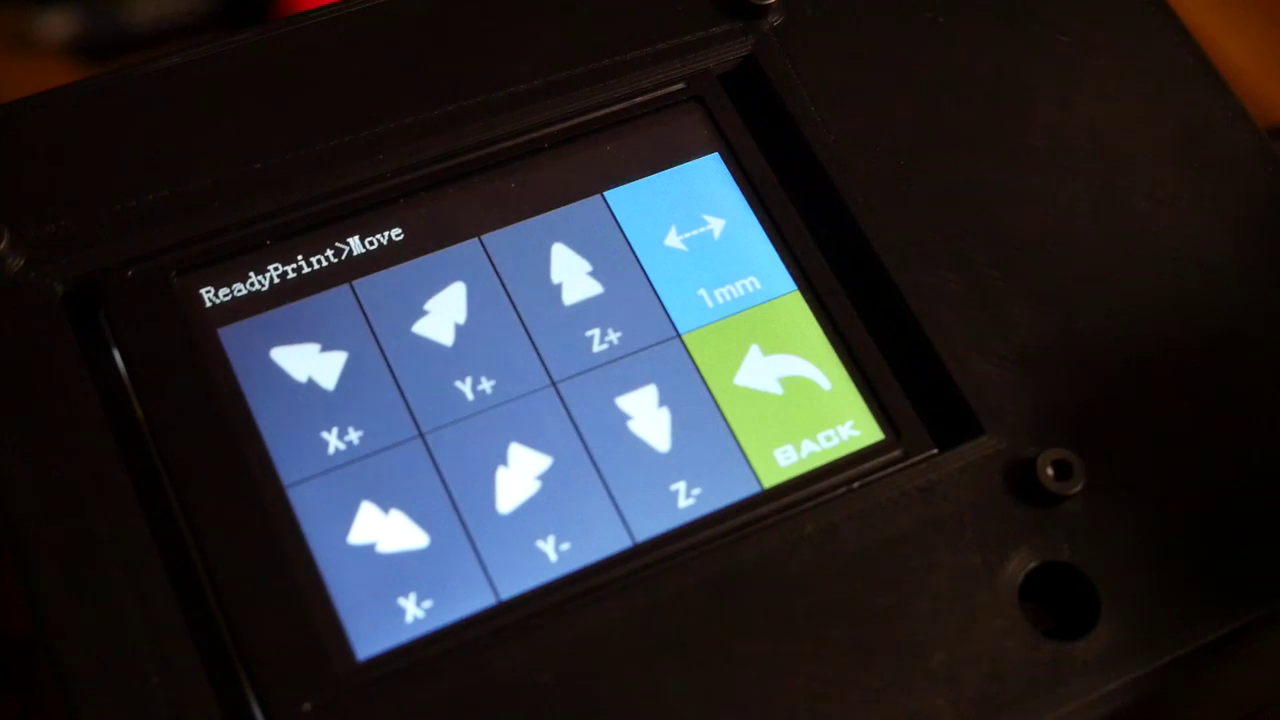
{"action": "left_click", "coordinate": [700, 245]}
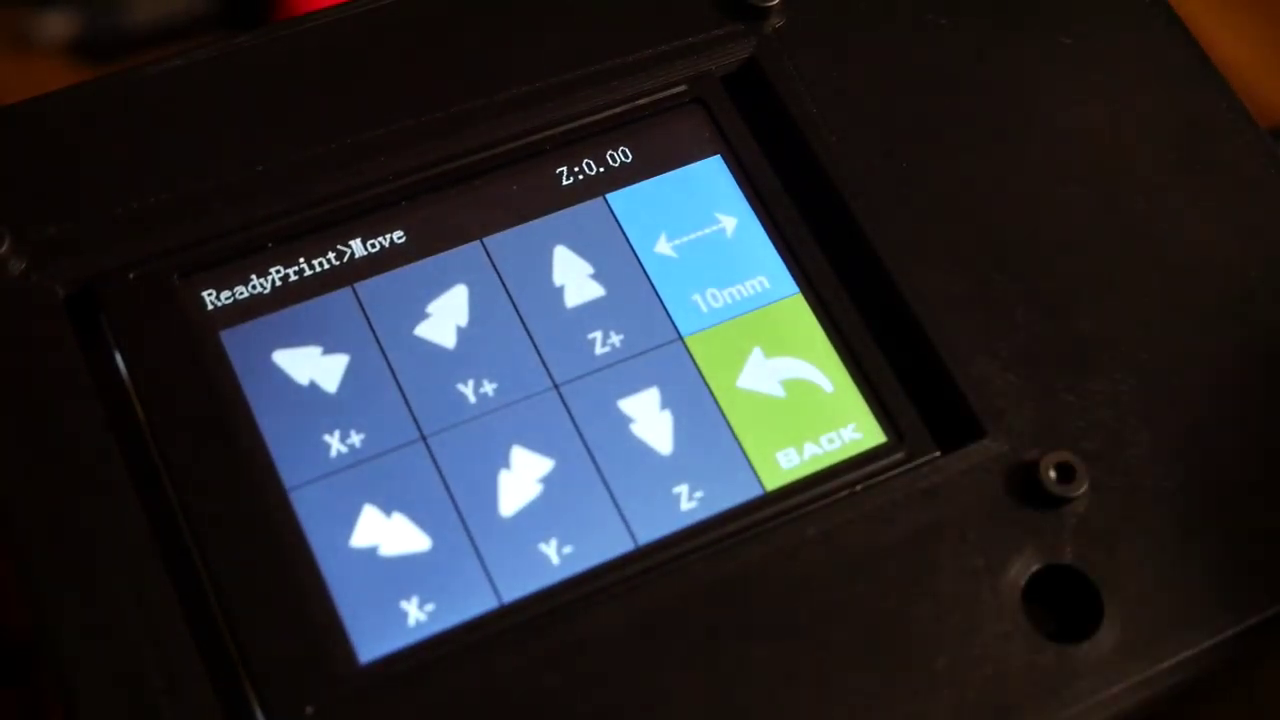
{"action": "left_click", "coordinate": [790, 400]}
{"action": "left_click", "coordinate": [580, 290]}
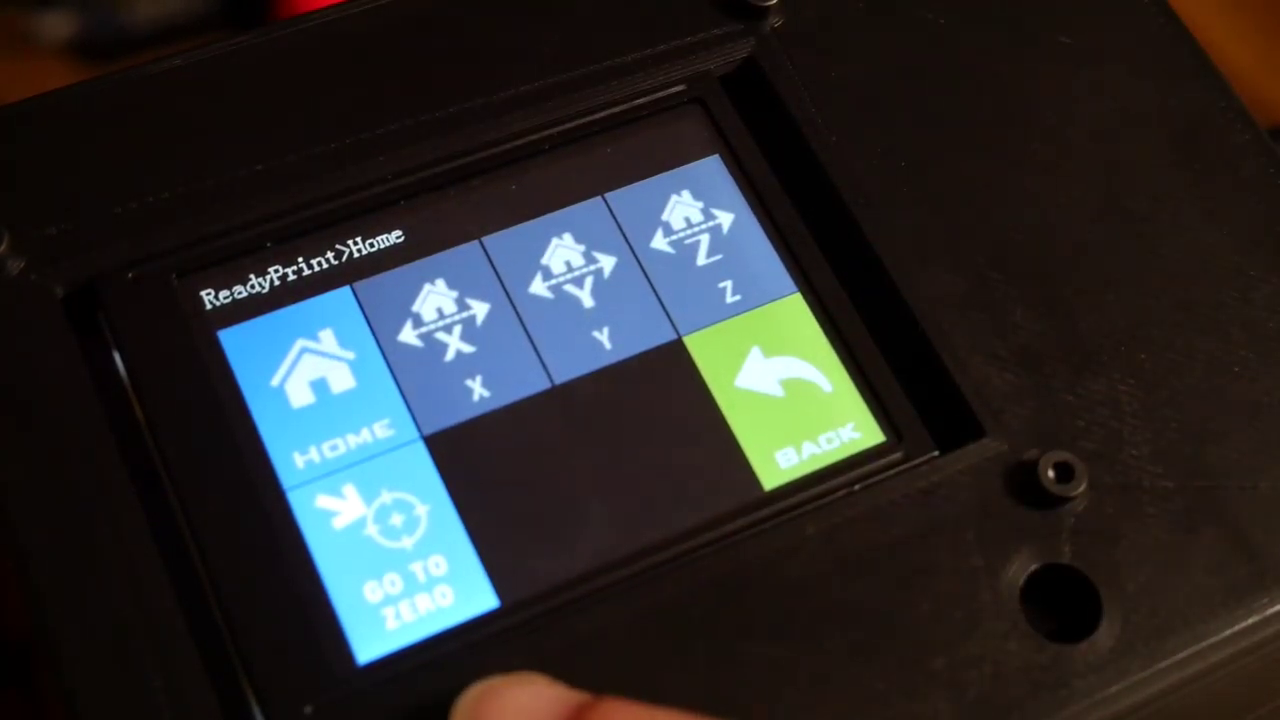
{"action": "left_click", "coordinate": [810, 400]}
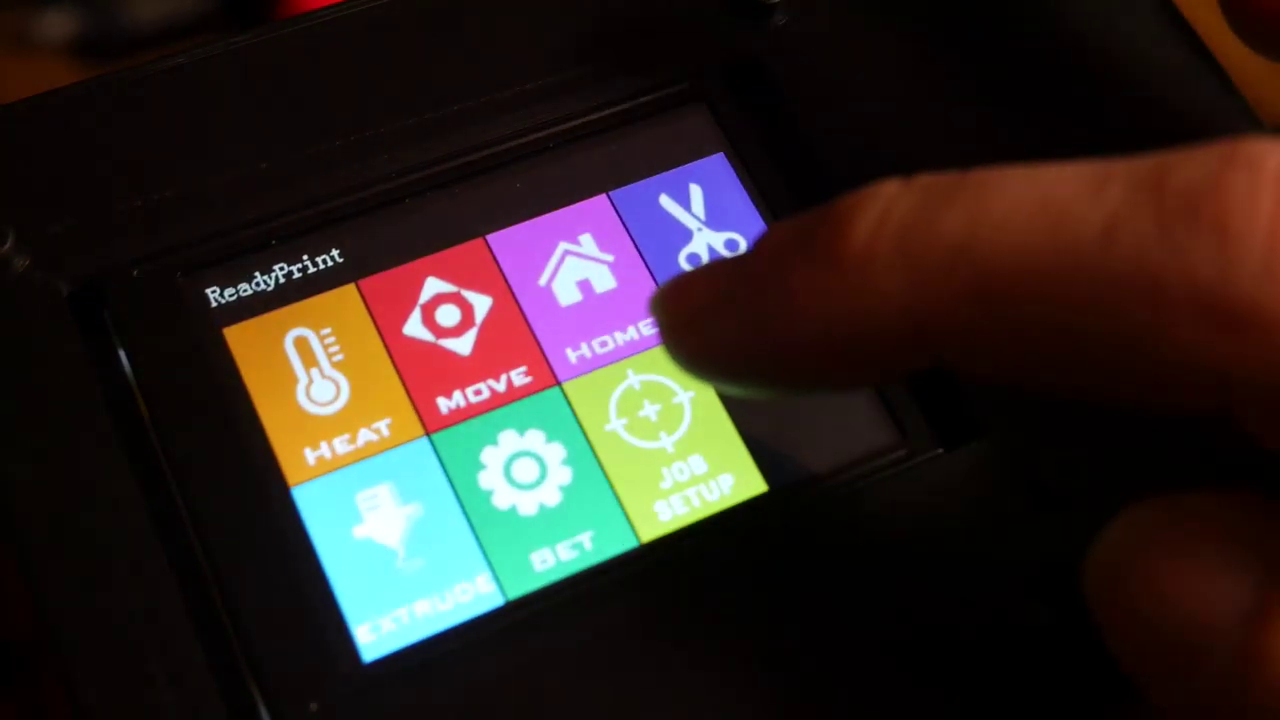
{"action": "left_click", "coordinate": [790, 380]}
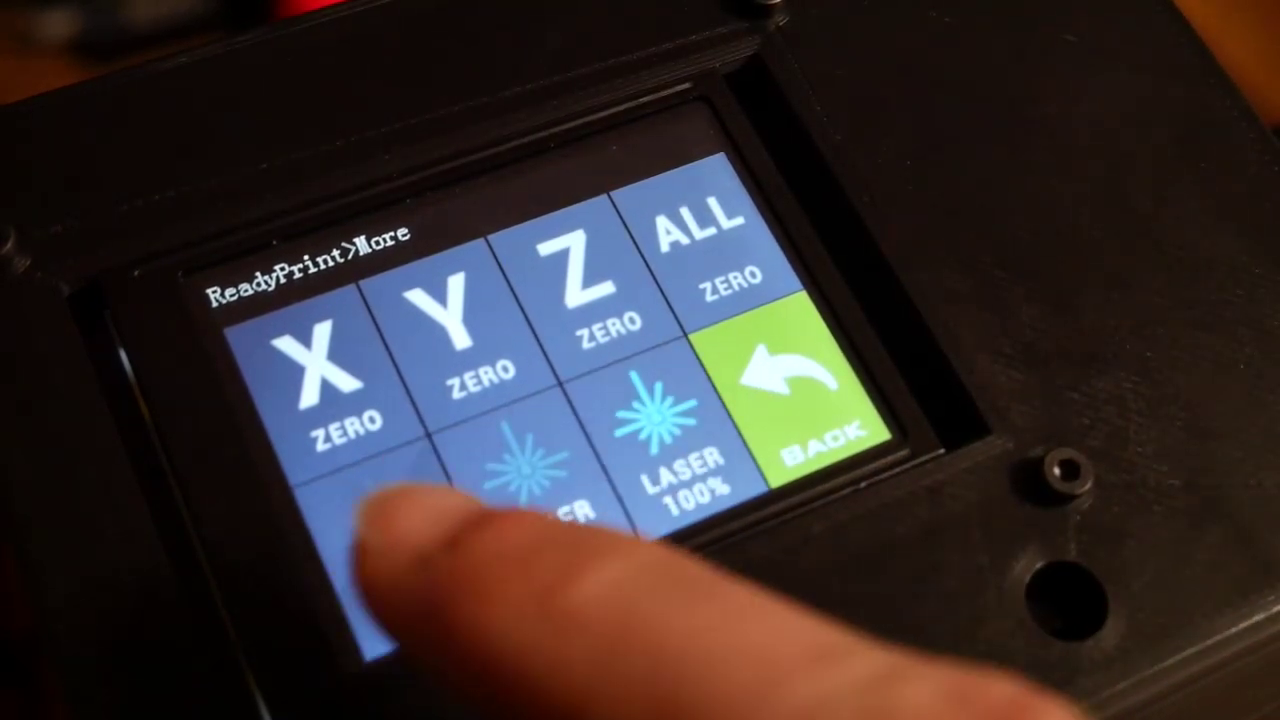
{"action": "left_click", "coordinate": [815, 395]}
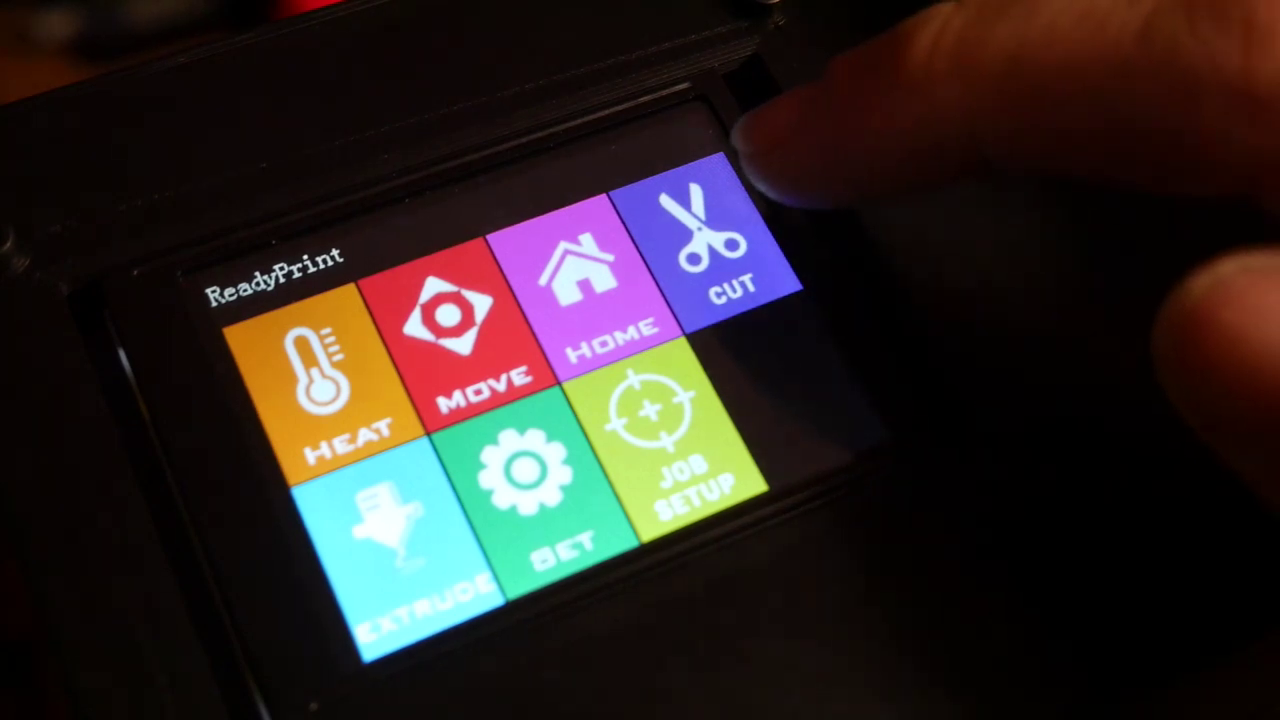
{"action": "left_click", "coordinate": [715, 240]}
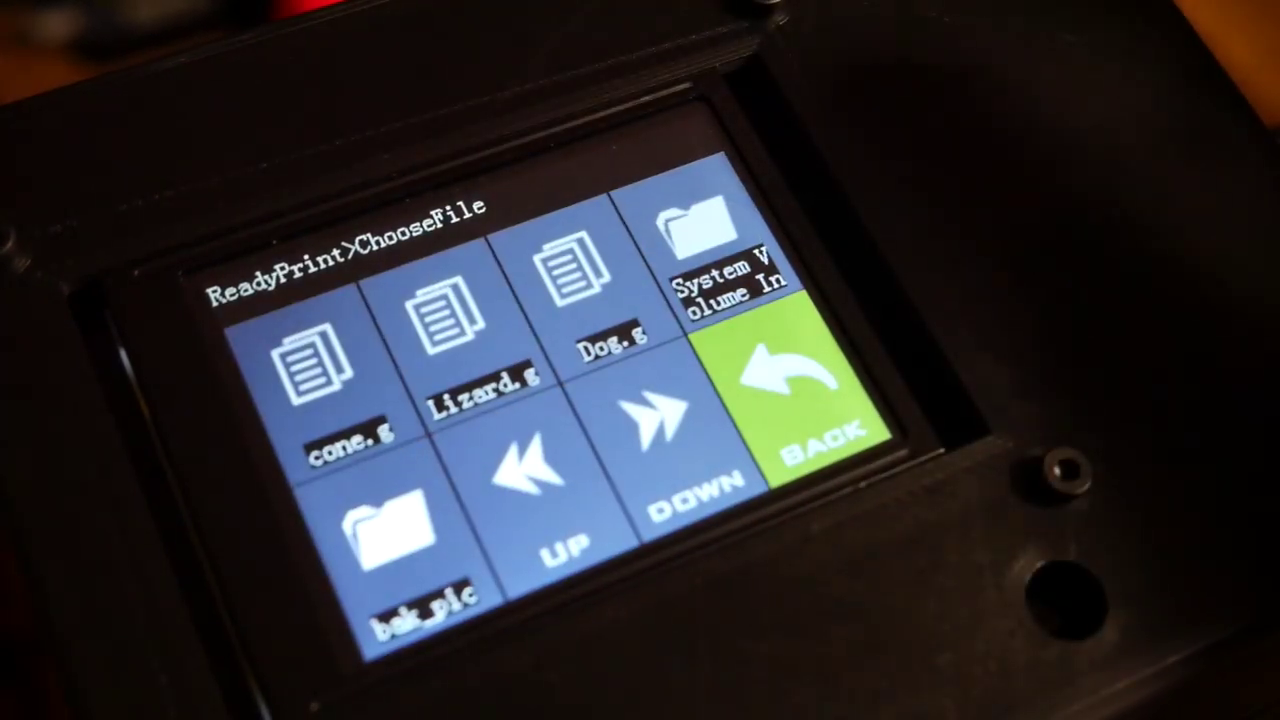
{"action": "left_click", "coordinate": [690, 470]}
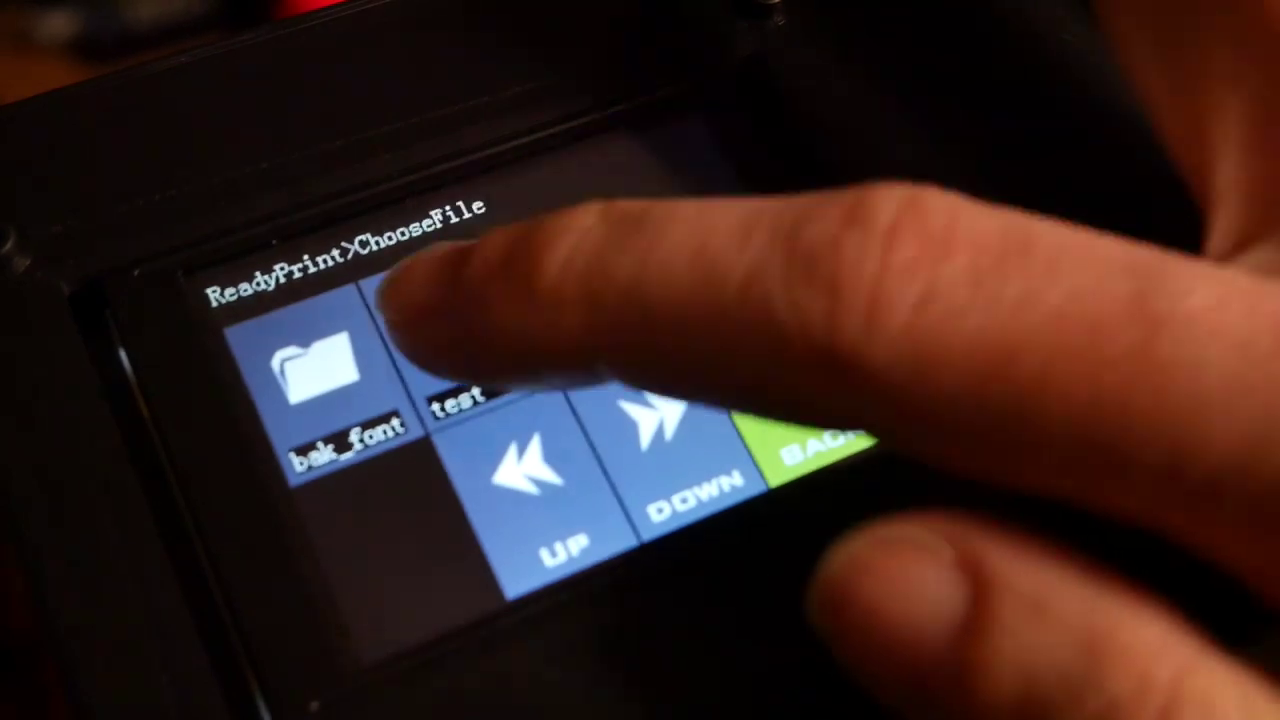
{"action": "left_click", "coordinate": [460, 335]}
{"action": "left_click", "coordinate": [485, 422]}
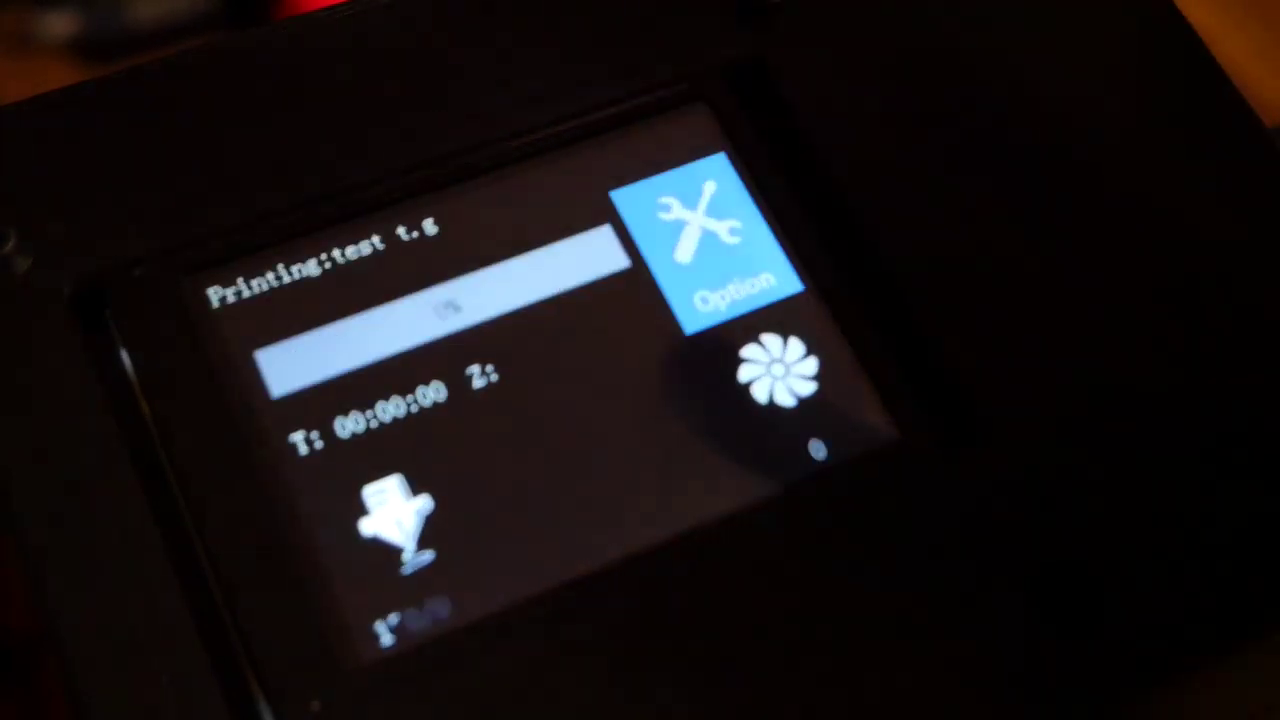